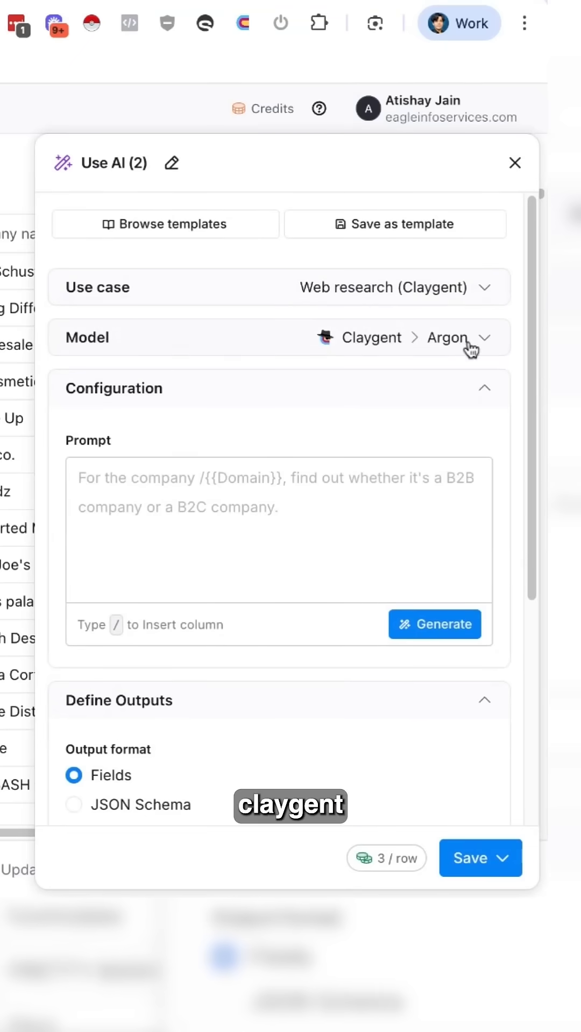
# Step: Switch the AI column's model to OpenAI GPT 4o Mini
pyautogui.click(470, 343)
pyautogui.click(336, 423)
pyautogui.scroll(-2, 243, 661)
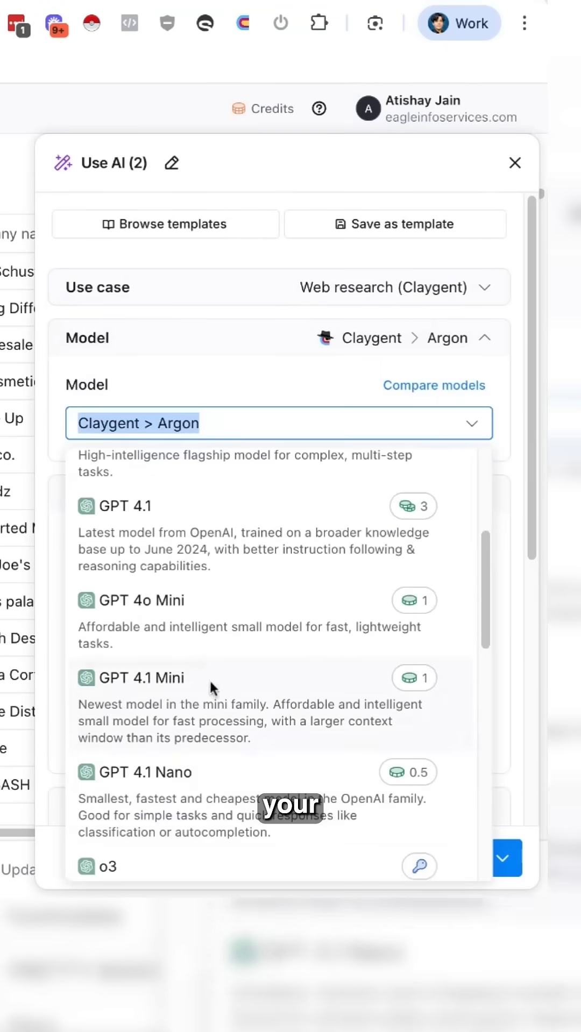
pyautogui.click(249, 606)
# Step: Write a prompt returning the first LinkedIn URL from a /company name search
pyautogui.click(159, 777)
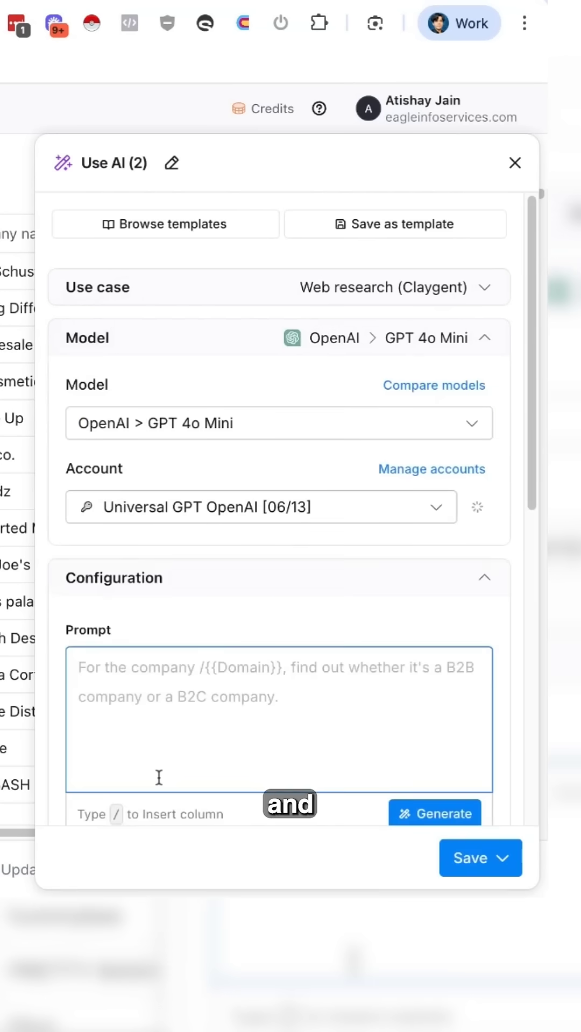
pyautogui.write('Make a google search:')
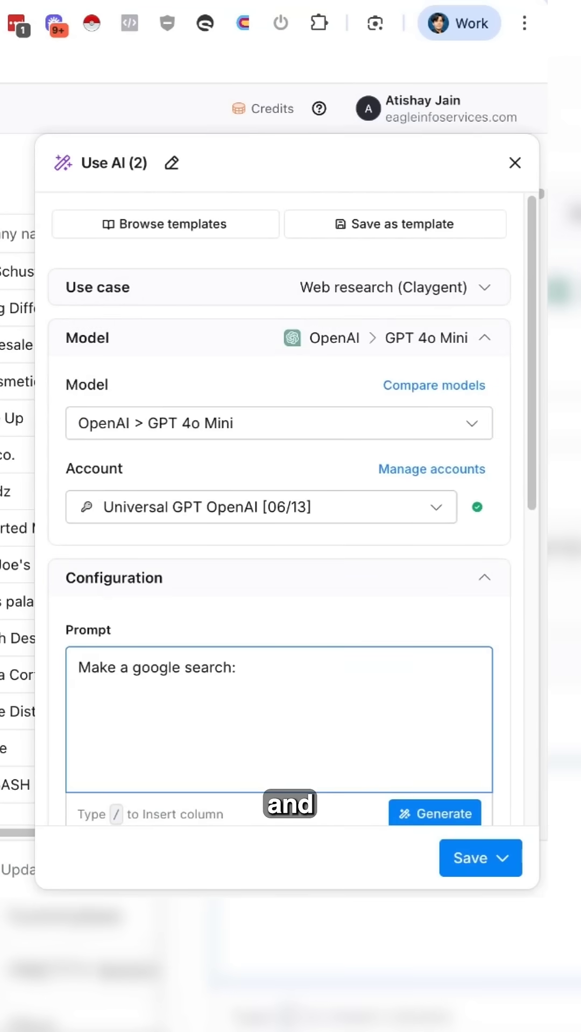
pyautogui.write(' /company')
pyautogui.press('Return')
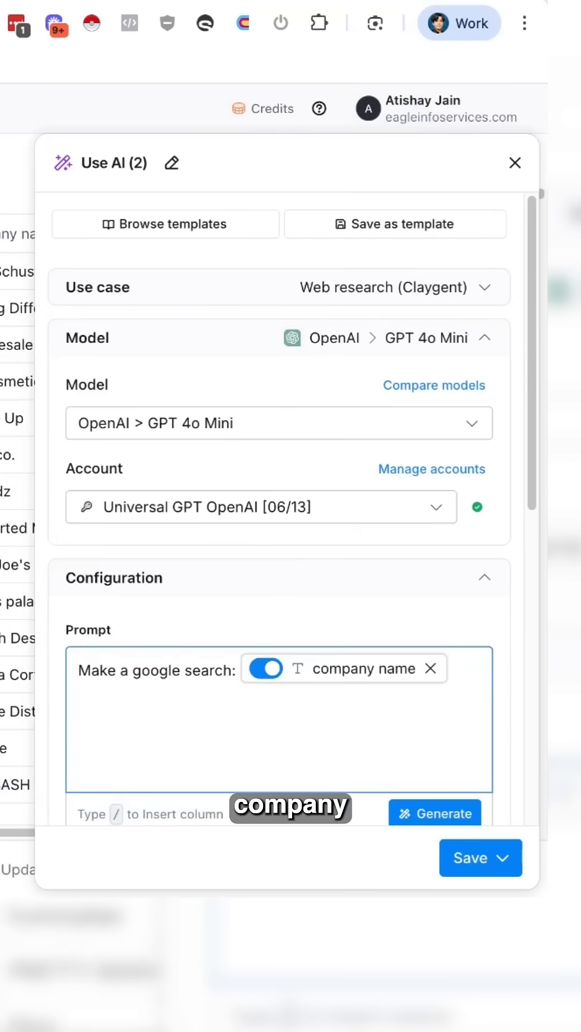
pyautogui.write('linkedin')
pyautogui.write('1. ')
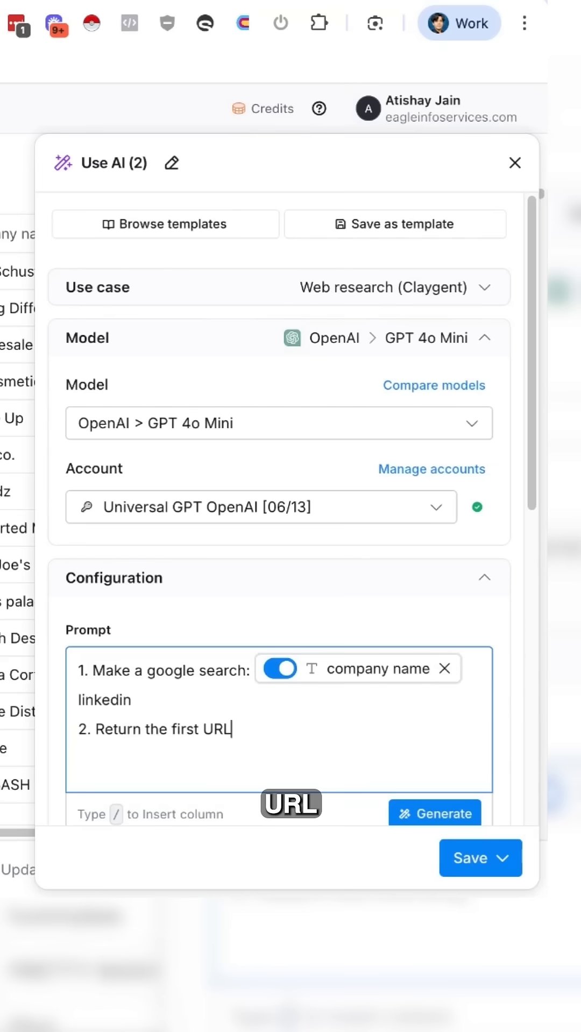
pyautogui.write('that contains the word linkedin in the URL s')
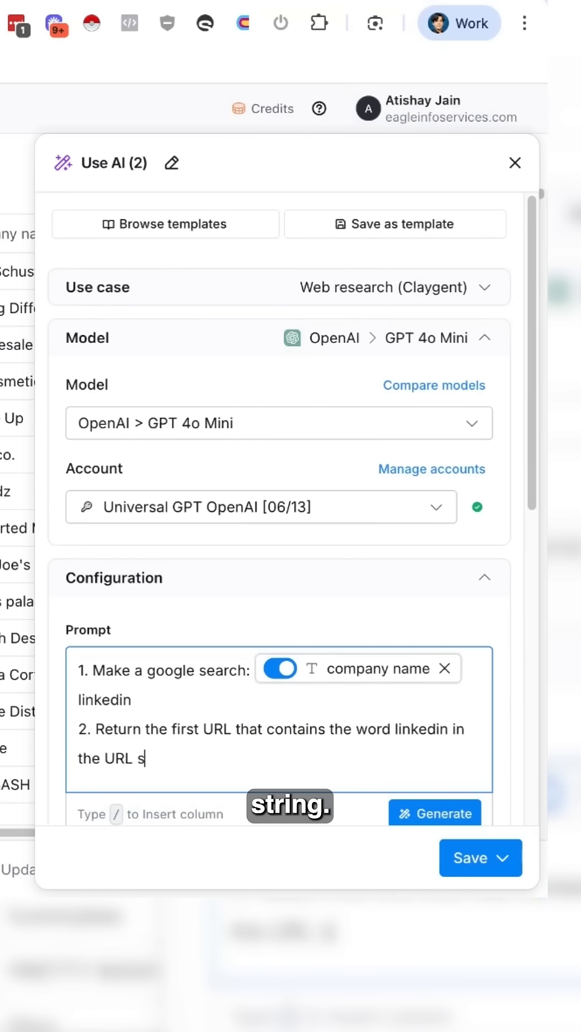
pyautogui.scroll(-5, 279, 564)
pyautogui.click(278, 649)
# Step: Save the LinkedIn URL column and run it on 10 rows
pyautogui.click(105, 303)
pyautogui.scroll(-3, 278, 565)
pyautogui.click(503, 859)
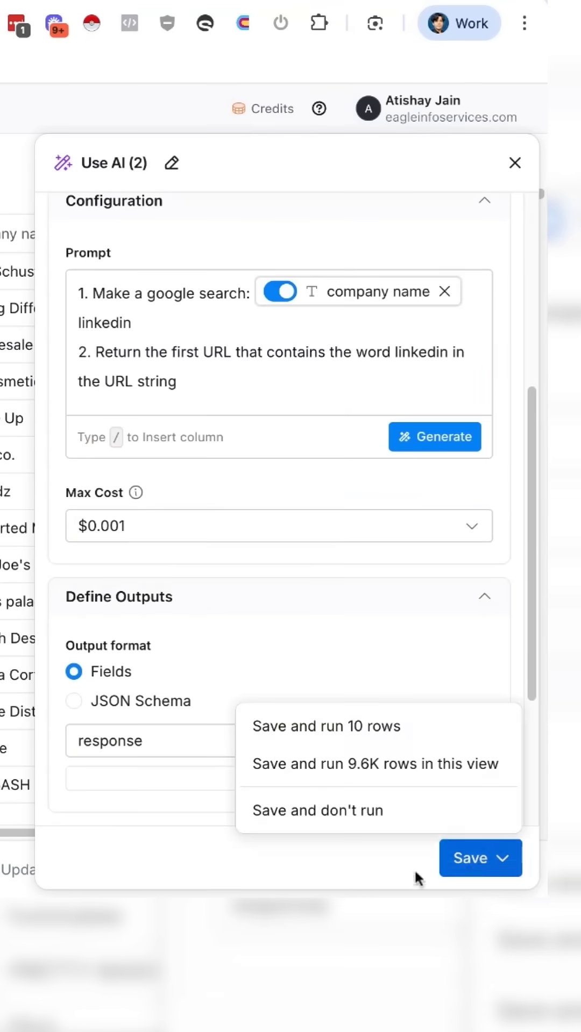
pyautogui.click(379, 728)
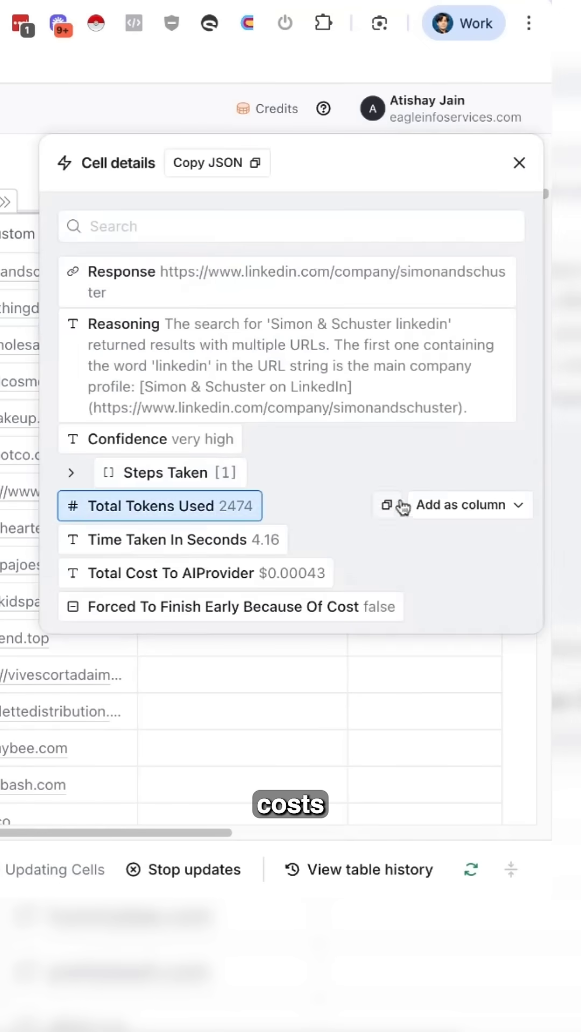
pyautogui.click(519, 162)
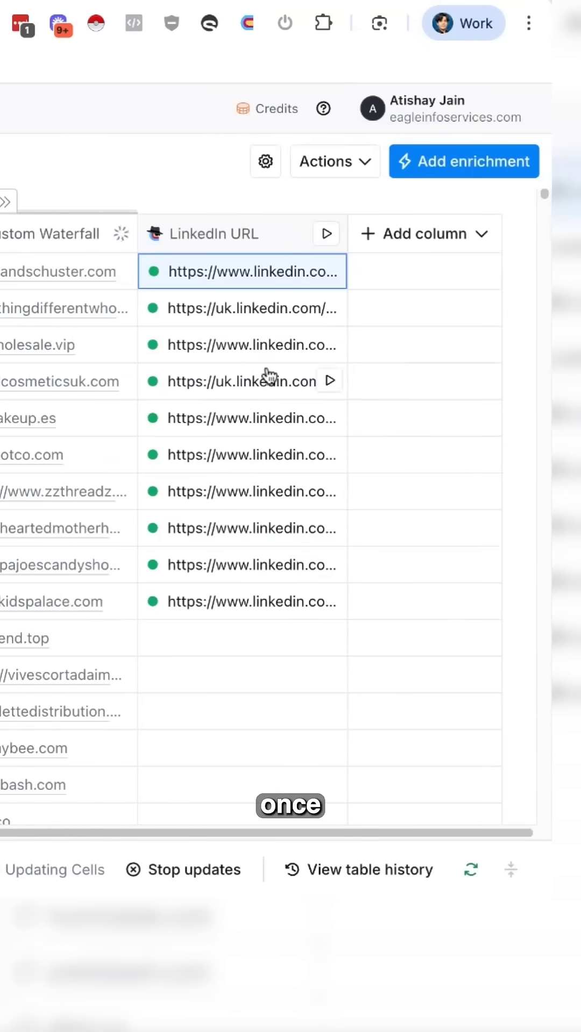
# Step: Copy Simon & Schuster's LinkedIn URL from the first result's cell details
pyautogui.click(242, 279)
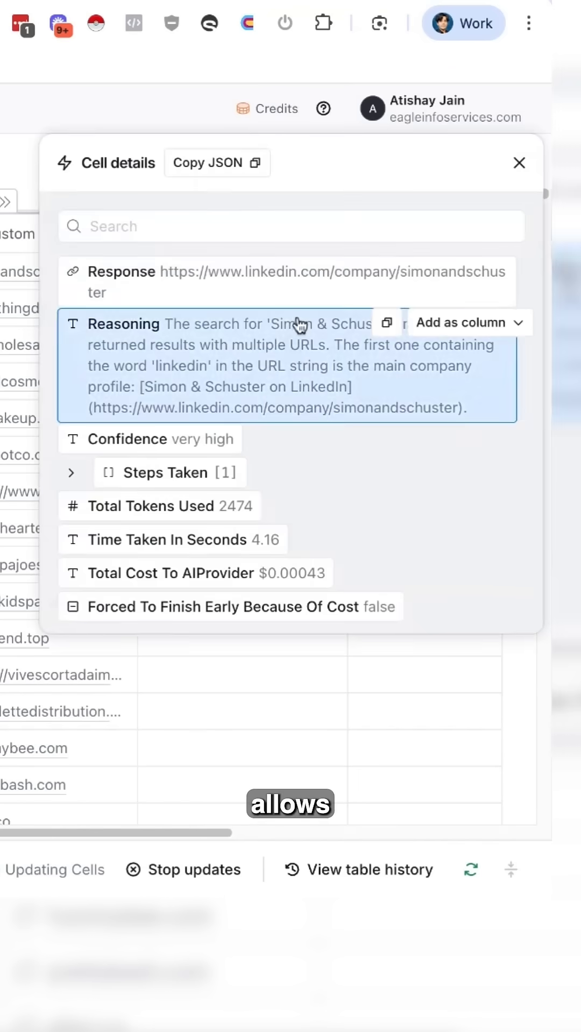
pyautogui.click(518, 162)
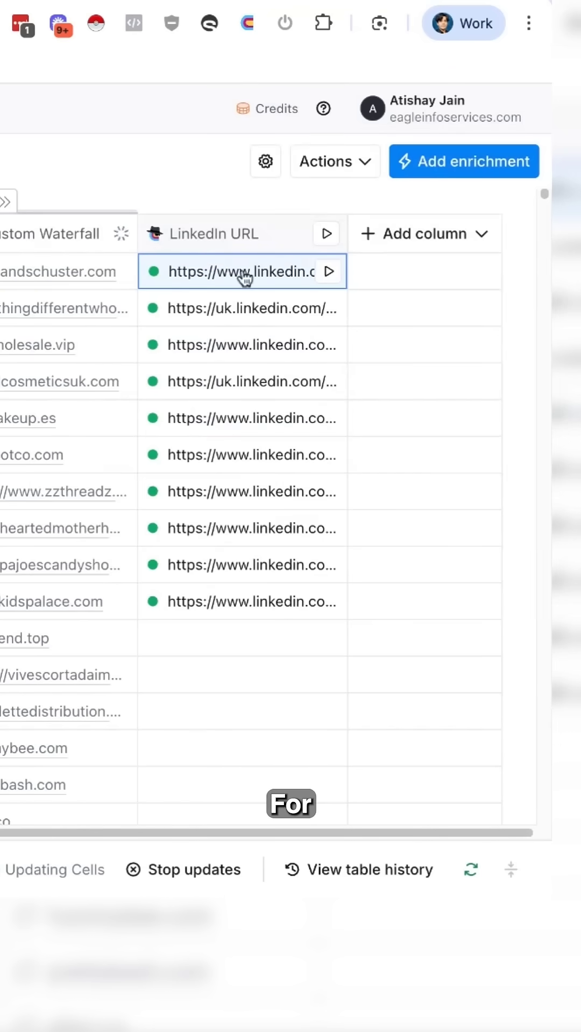
pyautogui.click(242, 272)
pyautogui.click(387, 271)
# Step: Open Simon & Schuster's LinkedIn page from the copied URL and view its People section
pyautogui.hotkey('ctrl', 't')
pyautogui.hotkey('ctrl', 'v')
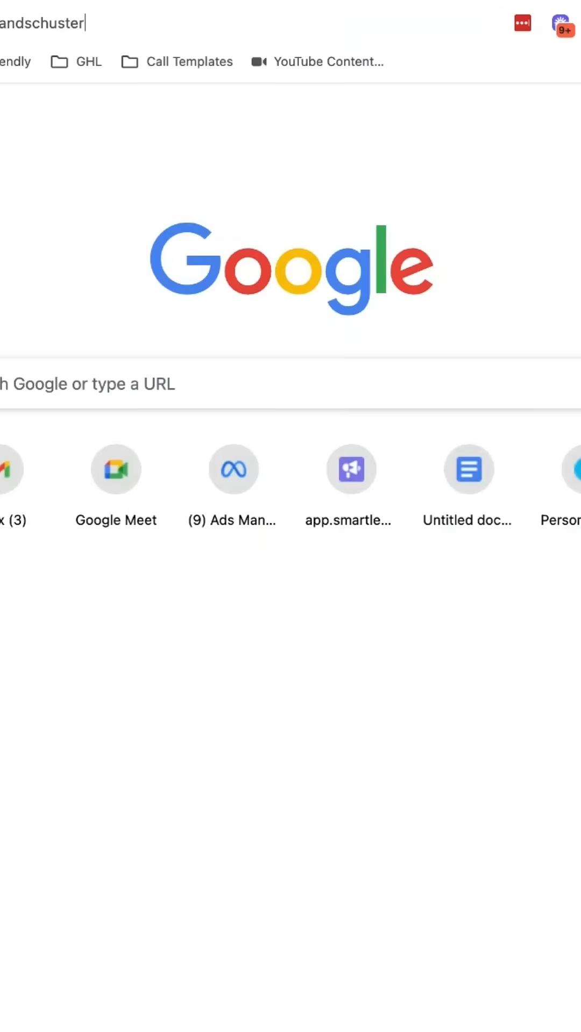
pyautogui.press('Return')
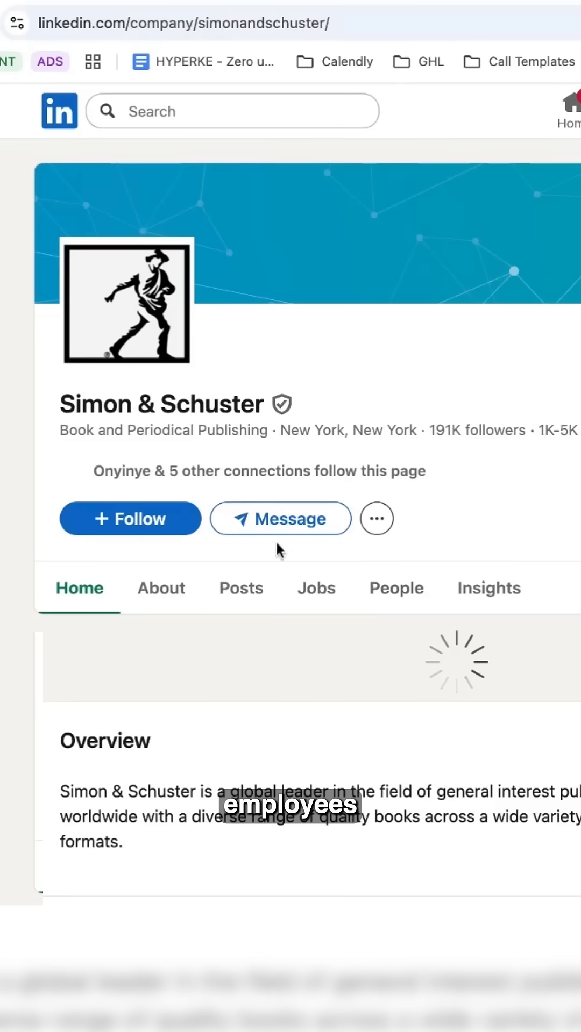
pyautogui.click(379, 593)
pyautogui.scroll(-3, 379, 597)
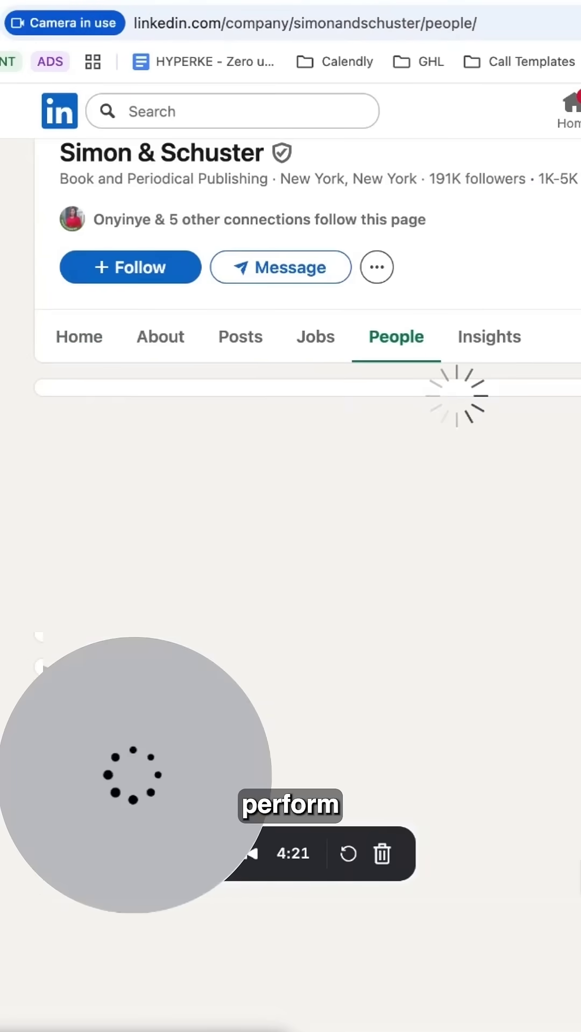
pyautogui.scroll(-5, 407, 470)
pyautogui.scroll(-5, 444, 484)
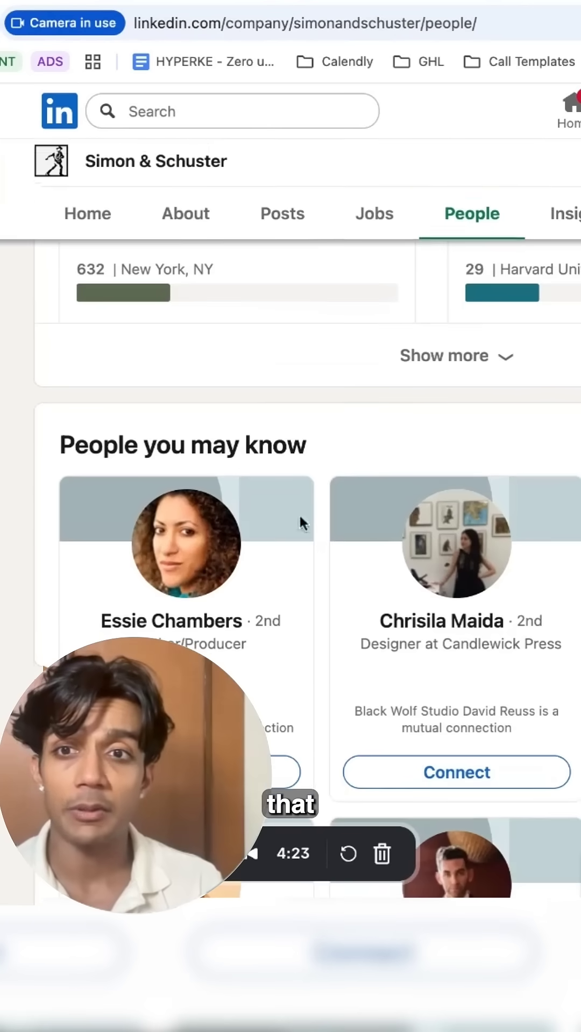
pyautogui.scroll(5, 444, 484)
pyautogui.scroll(5, 524, 323)
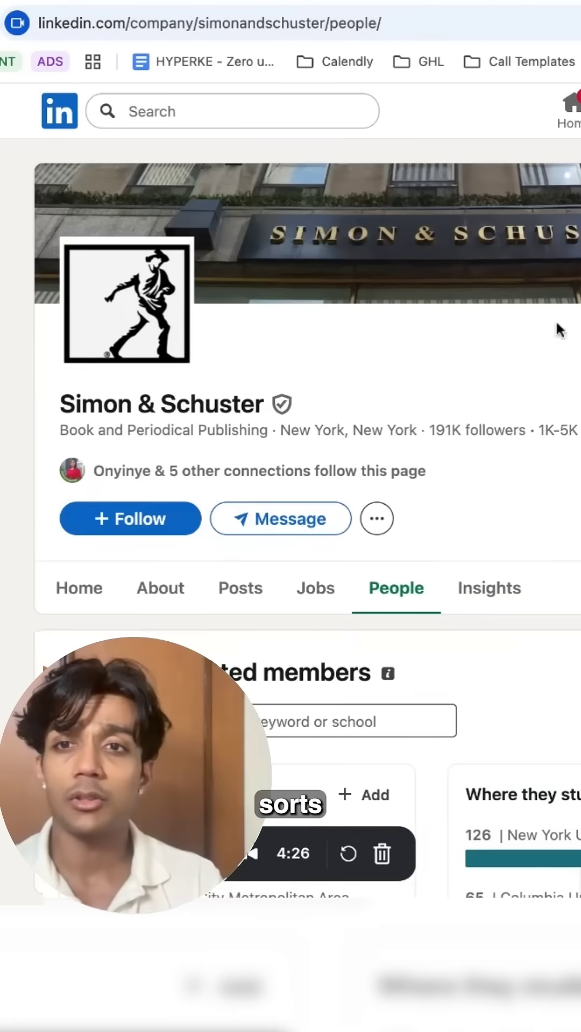